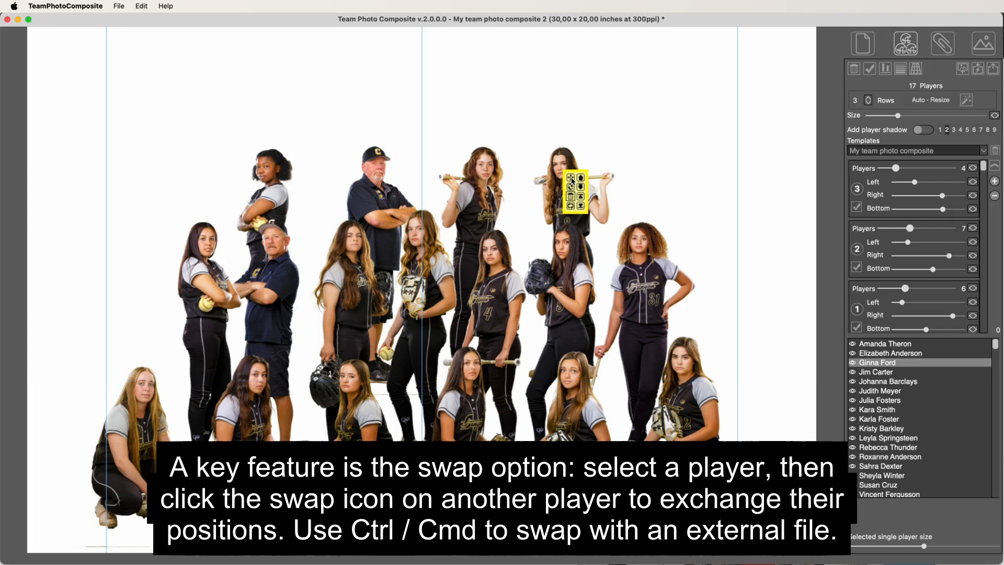
# Swap the two bat-holding players in the back row, and decline removing the middle-row player with the black glove
pyautogui.click(471, 191)
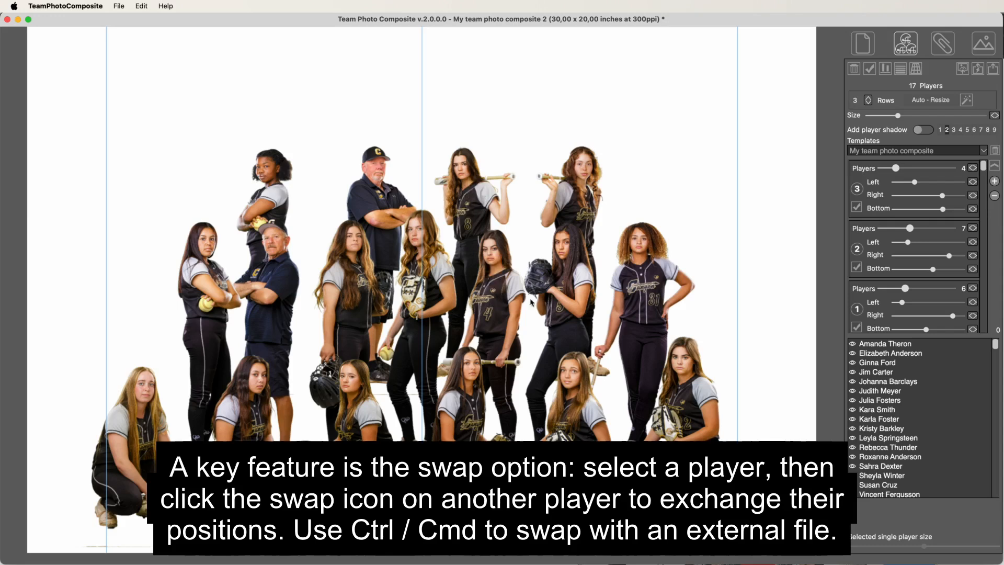
pyautogui.click(564, 274)
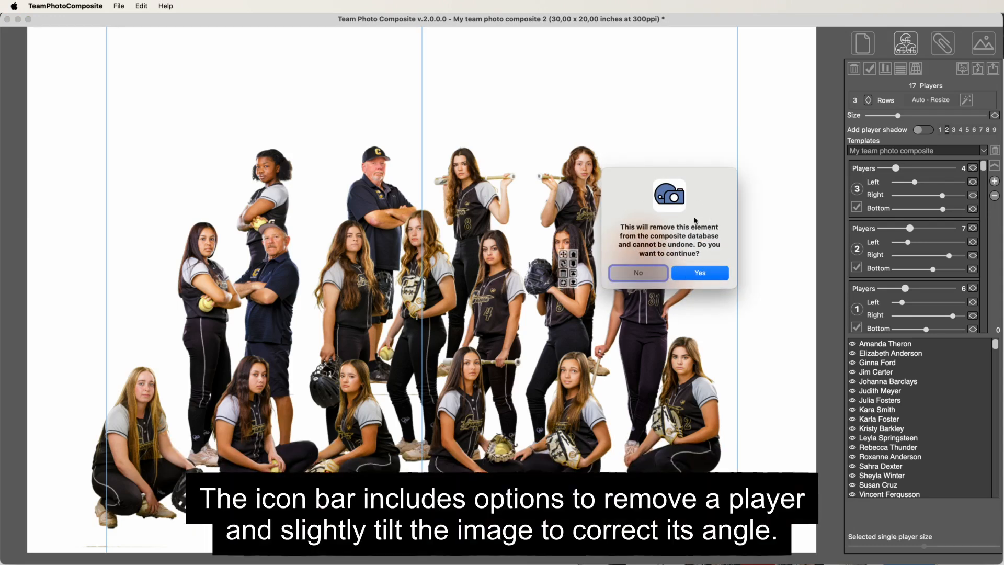
pyautogui.click(638, 273)
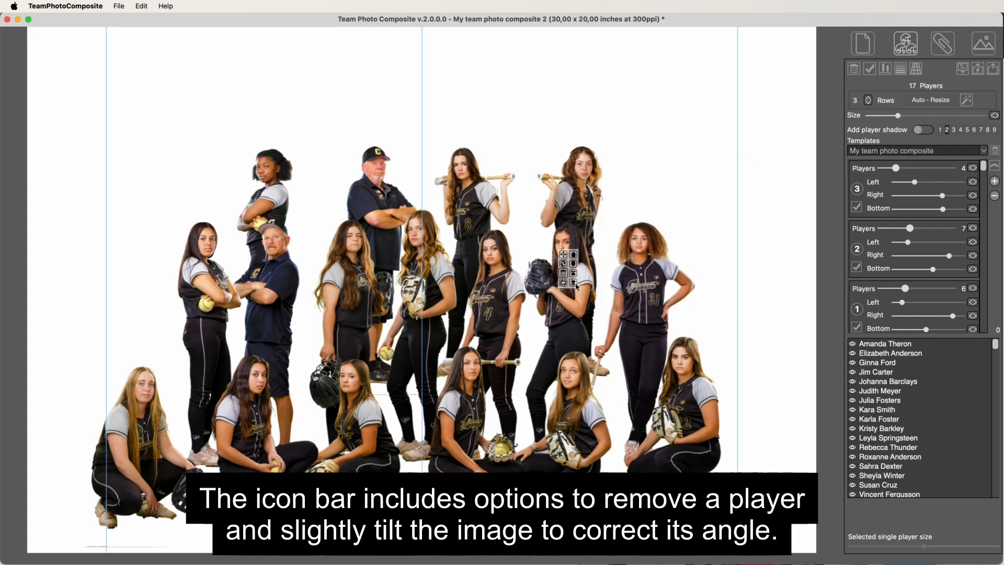
# Try tilting the image of the rightmost back-row player
pyautogui.moveTo(569, 172)
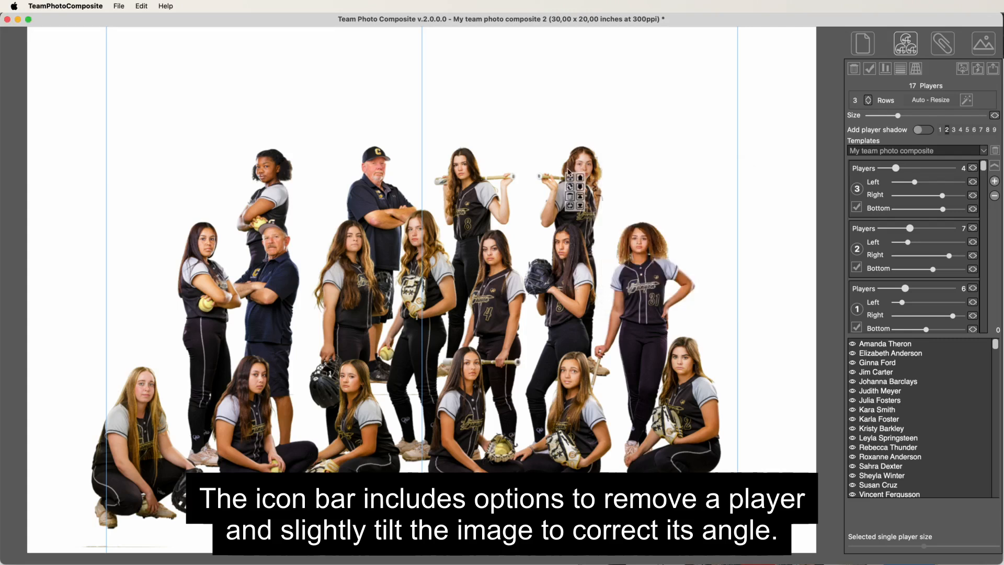
pyautogui.click(570, 208)
pyautogui.moveTo(638, 174); pyautogui.dragTo(779, 94)
pyautogui.click(742, 106)
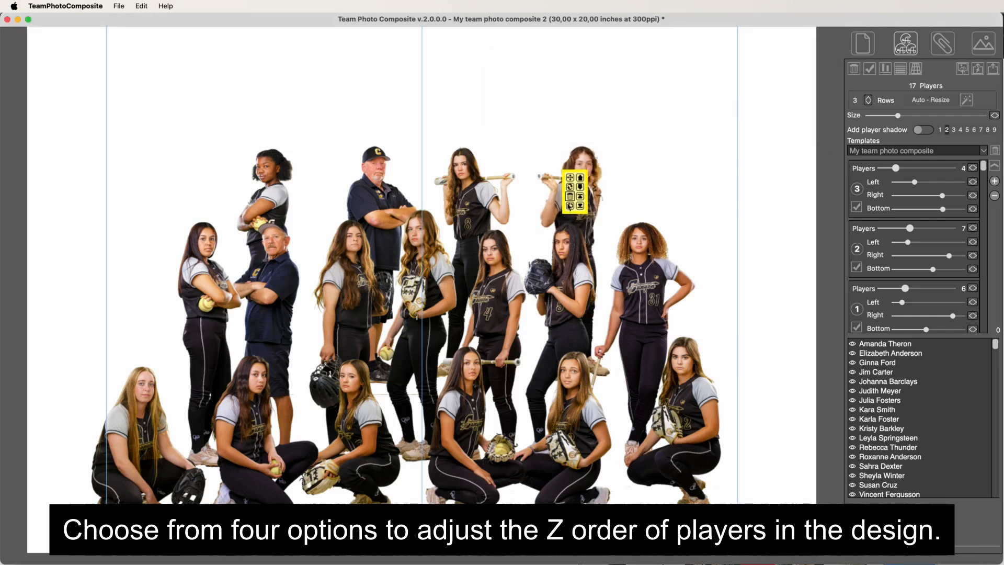
# Try the rightmost back-row player at different stacking levels, including the very front, ending behind all other players
pyautogui.click(580, 179)
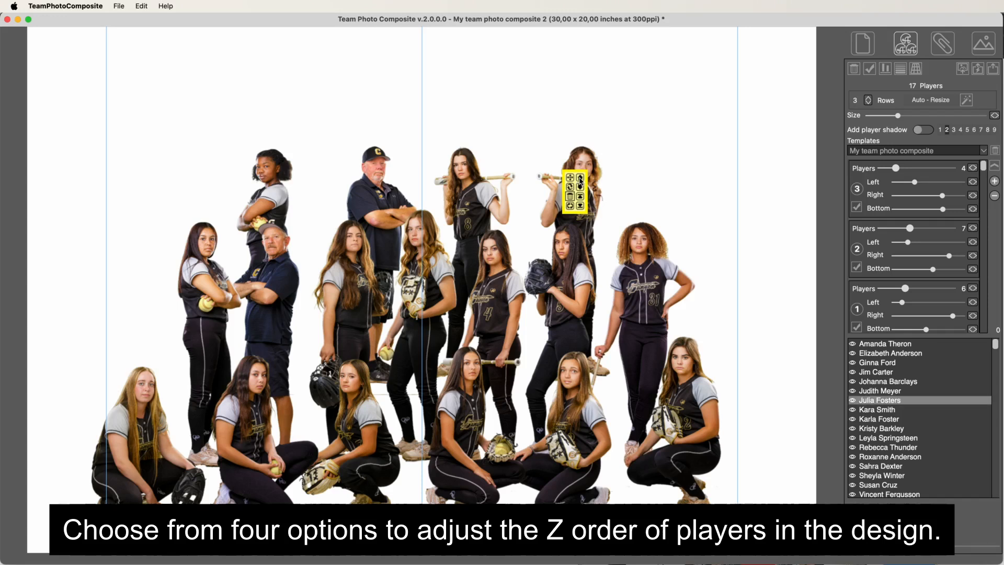
pyautogui.click(580, 179)
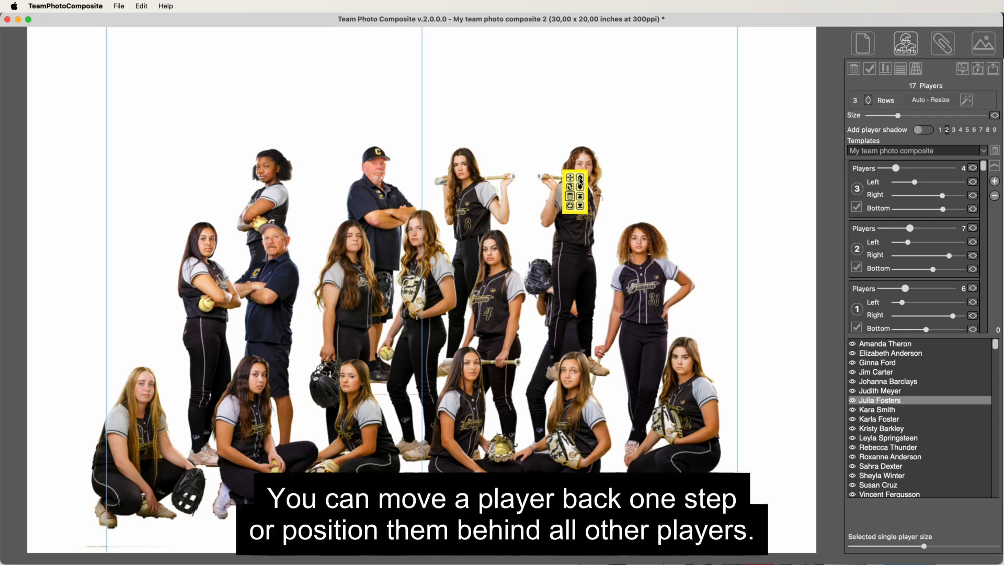
pyautogui.moveTo(555, 366)
pyautogui.click(580, 188)
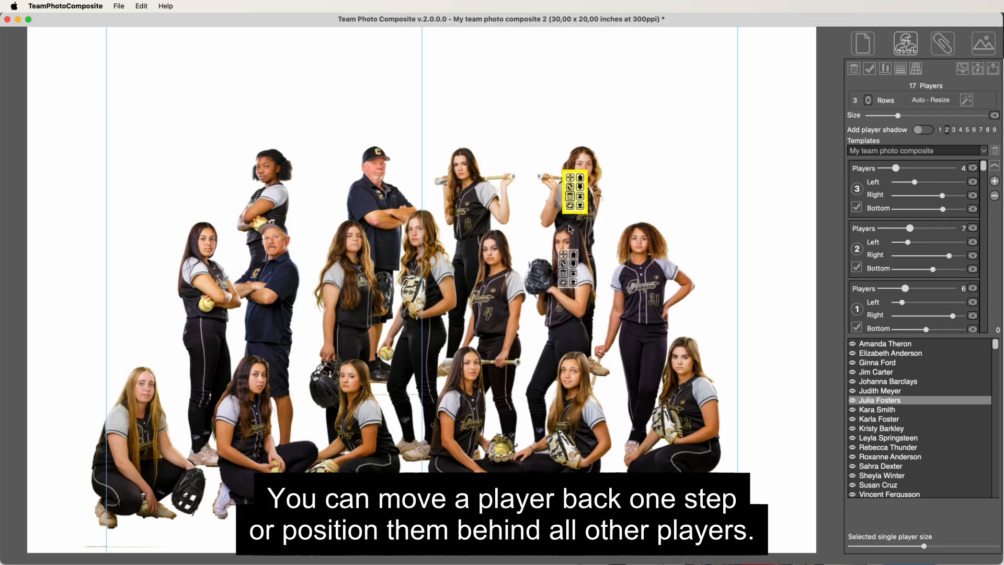
pyautogui.click(581, 198)
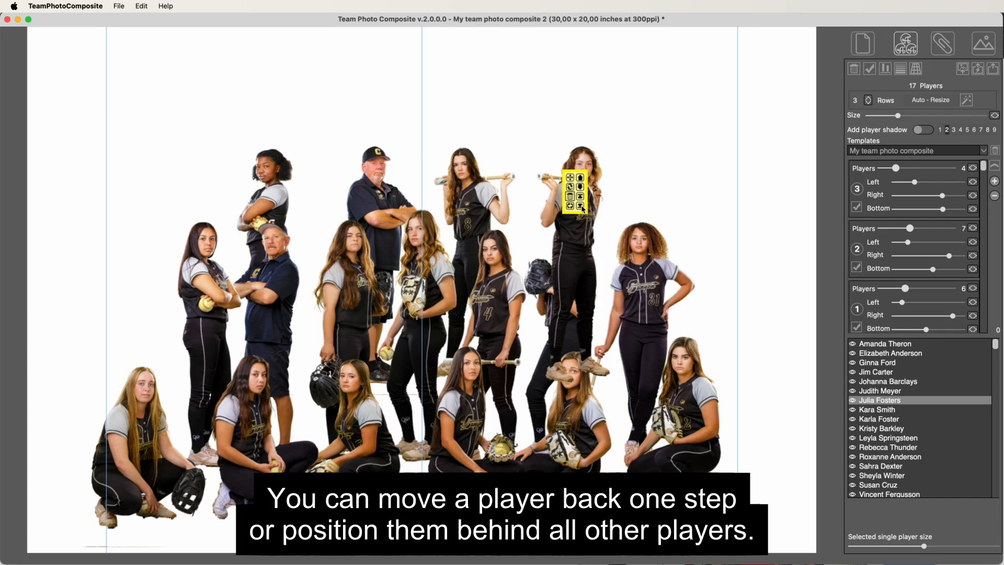
pyautogui.click(581, 207)
# Nudge the rightmost back-row player slightly left and slightly reduce that player's individual size
pyautogui.moveTo(569, 178)
pyautogui.mouseDown()
pyautogui.moveTo(473, 249)
pyautogui.moveTo(417, 219)
pyautogui.moveTo(316, 219)
pyautogui.moveTo(414, 214)
pyautogui.moveTo(617, 172)
pyautogui.moveTo(568, 184)
pyautogui.mouseUp()
pyautogui.moveTo(631, 179)
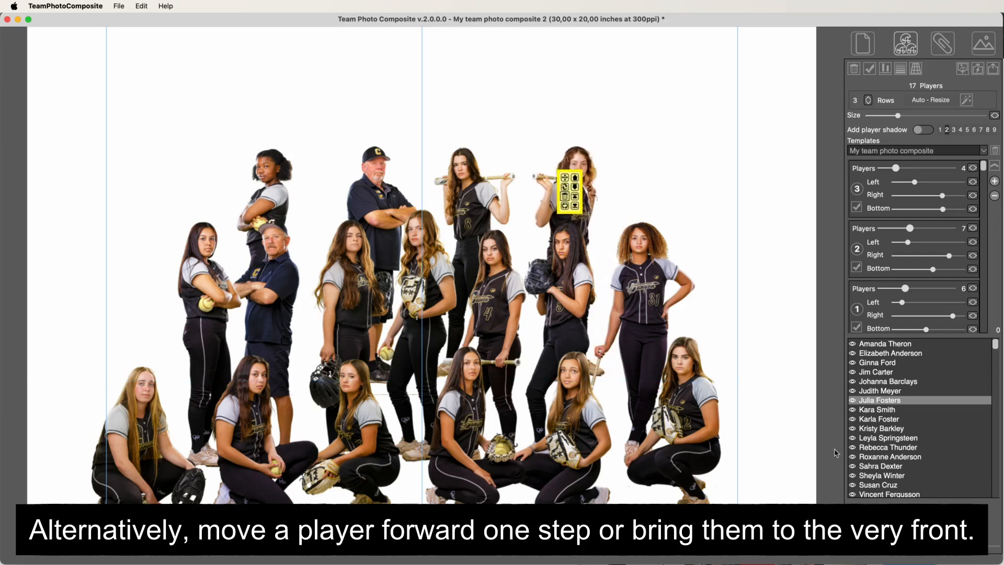
pyautogui.moveTo(924, 547)
pyautogui.mouseDown()
pyautogui.moveTo(989, 547)
pyautogui.moveTo(846, 546)
pyautogui.moveTo(934, 547)
pyautogui.moveTo(922, 555)
pyautogui.mouseUp()
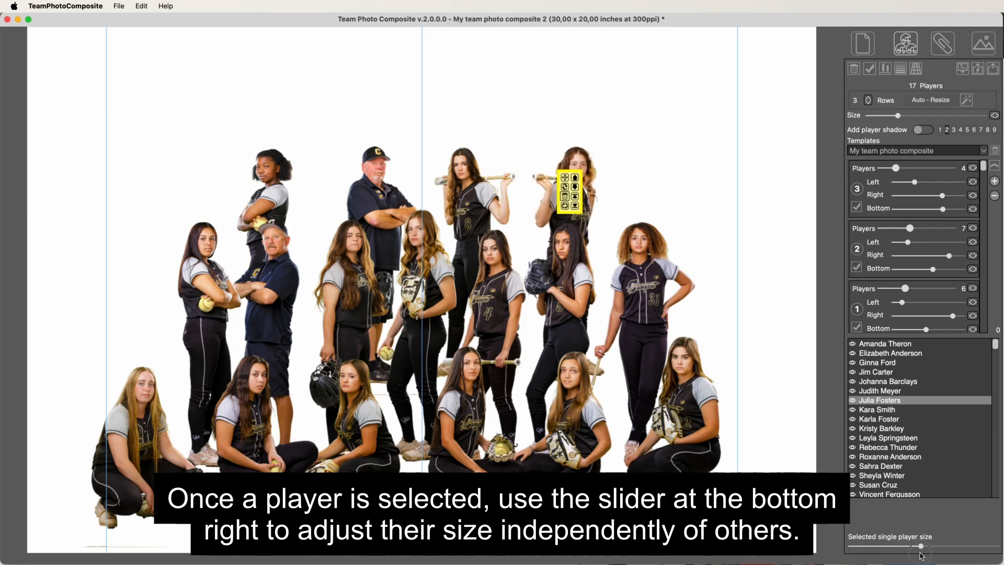
# Slightly enlarge the entire team in the composite
pyautogui.moveTo(650, 237)
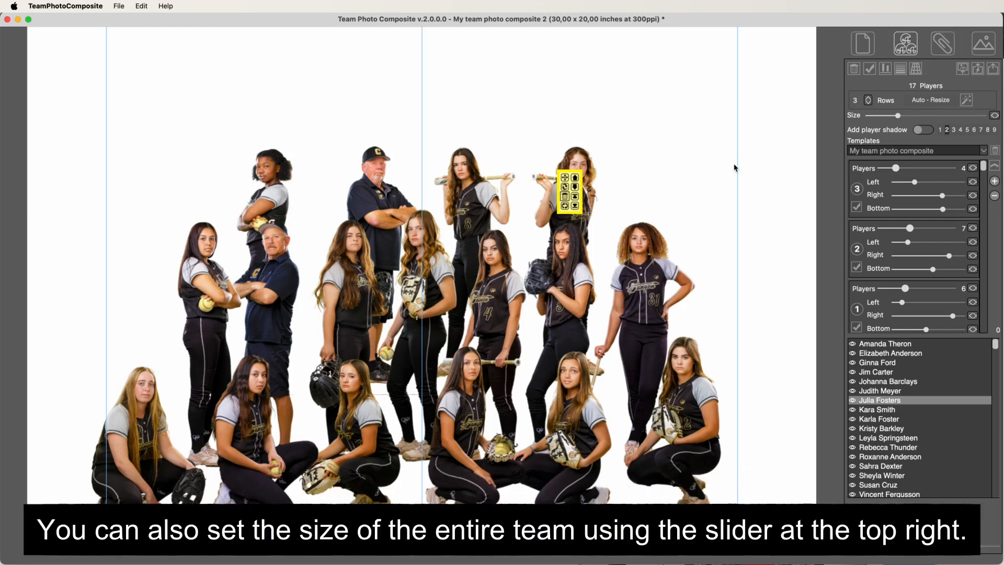
pyautogui.moveTo(901, 118)
pyautogui.mouseDown()
pyautogui.moveTo(918, 118)
pyautogui.moveTo(902, 123)
pyautogui.mouseUp()
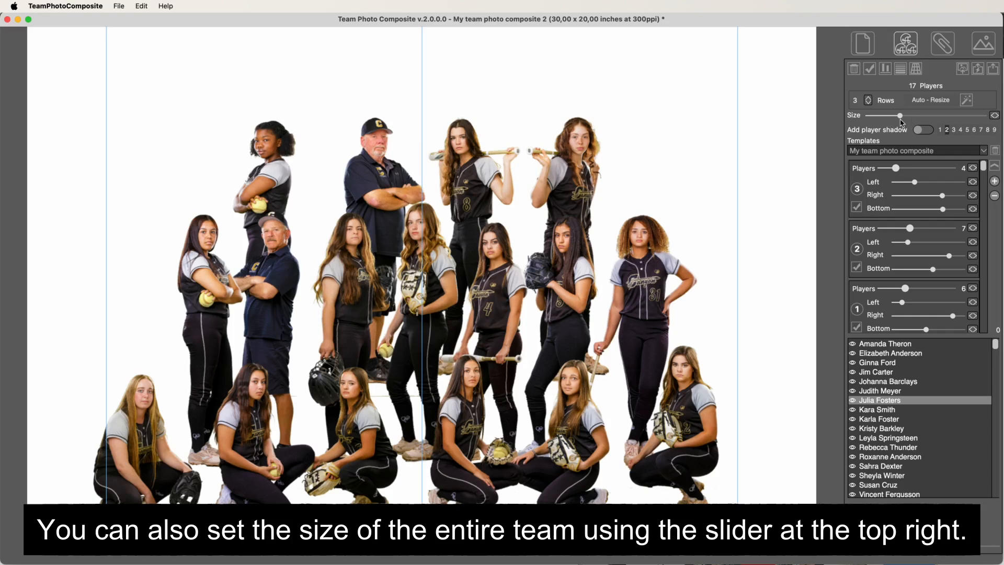
# Switch to Finder and add logo.png from the Sample GotPhoto folder to the composite as clipart
pyautogui.click(946, 41)
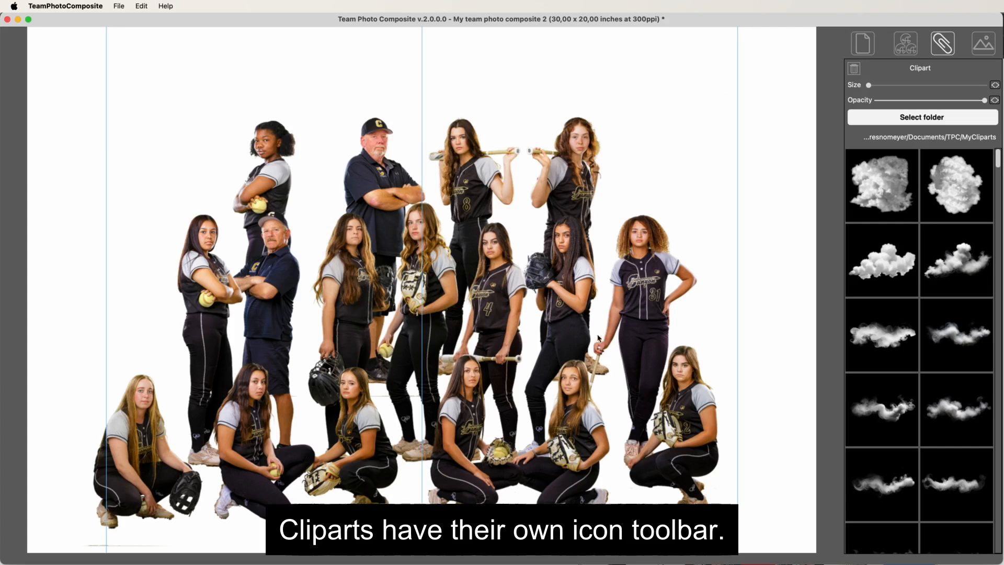
pyautogui.press('super+Tab')
pyautogui.moveTo(497, 240); pyautogui.dragTo(286, 79)
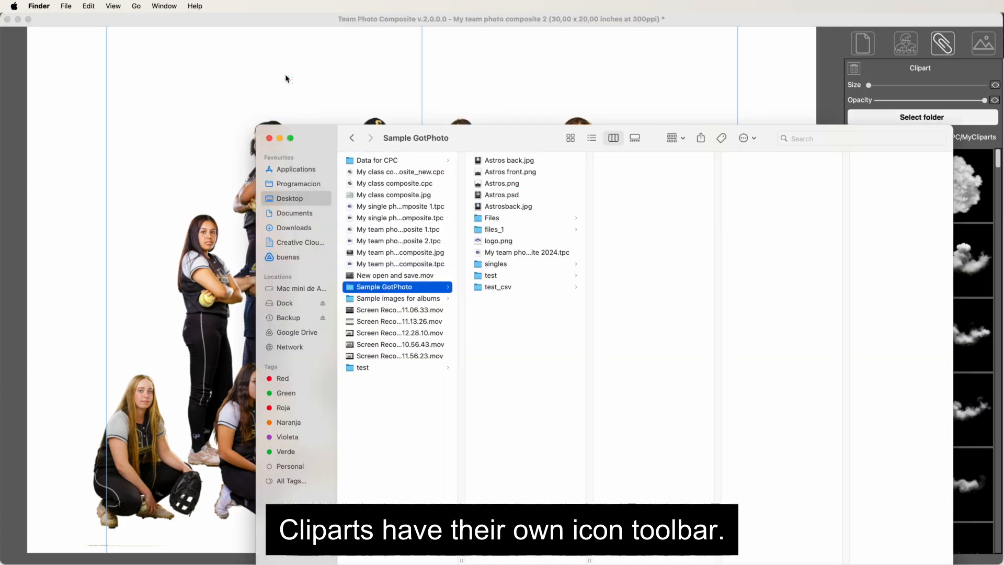
pyautogui.click(321, 86)
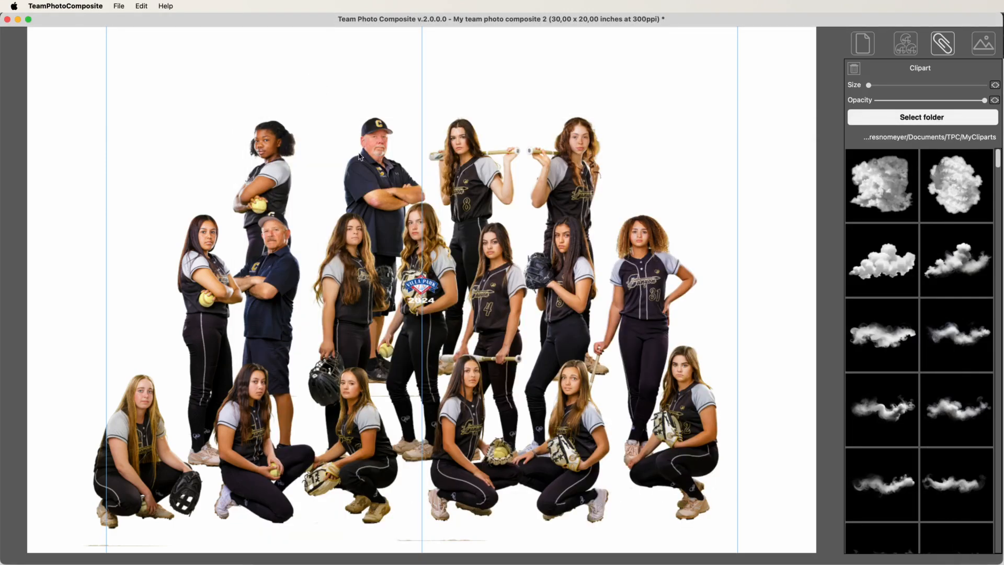
# Enlarge the Villa Park logo and position it over the two bat-holding back-row players
pyautogui.moveTo(428, 290)
pyautogui.moveTo(420, 298); pyautogui.dragTo(687, 84)
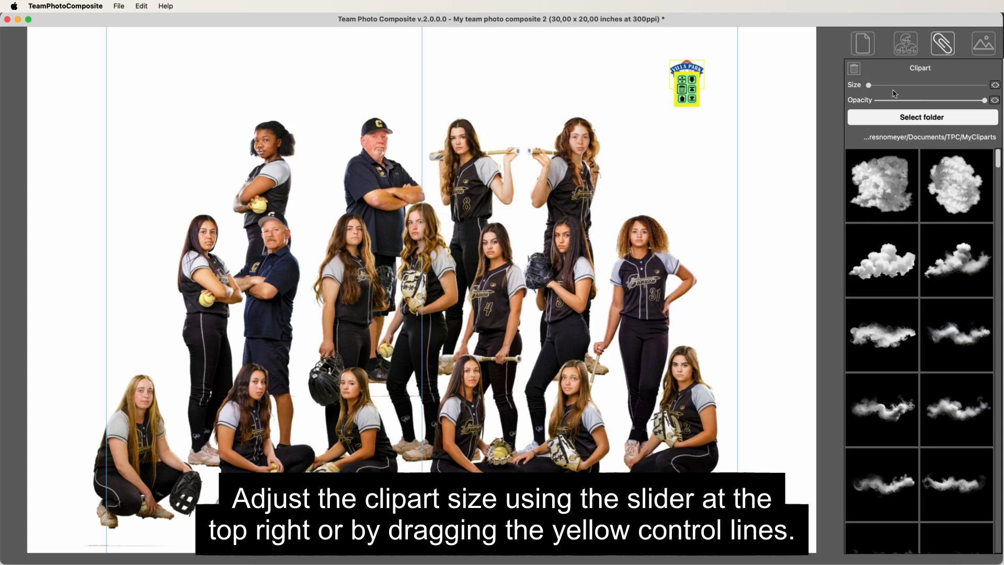
pyautogui.moveTo(869, 87); pyautogui.dragTo(898, 91)
pyautogui.moveTo(682, 80); pyautogui.dragTo(508, 168)
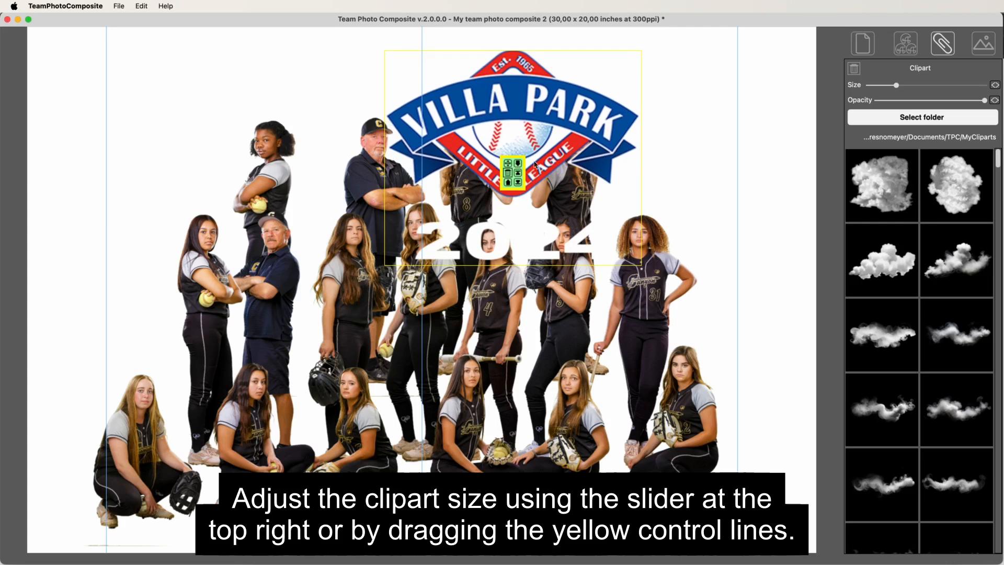
# Lower the Villa Park logo's opacity to about two thirds and shrink it, squeezing its width slightly
pyautogui.moveTo(985, 101); pyautogui.dragTo(948, 106)
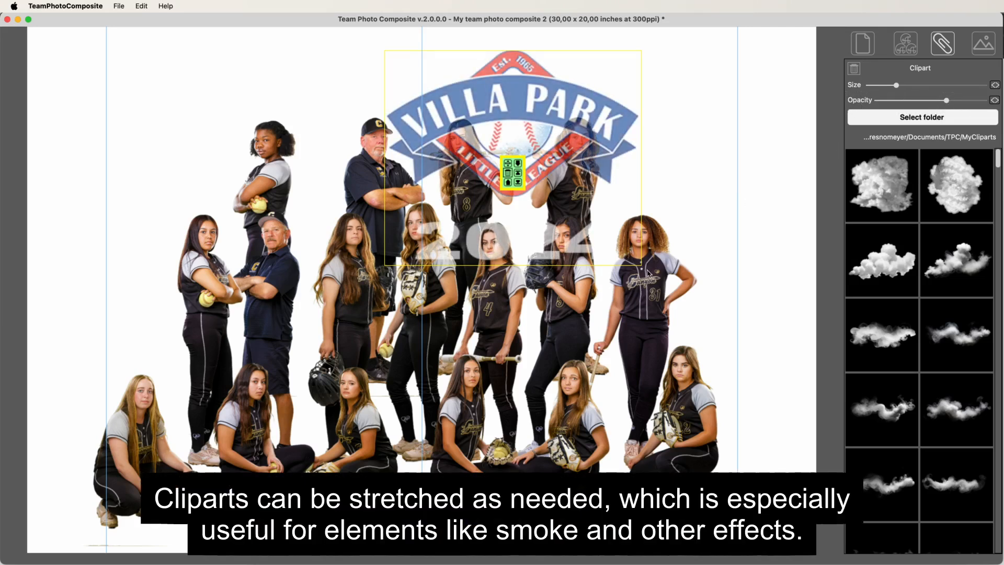
pyautogui.moveTo(643, 269); pyautogui.dragTo(600, 230)
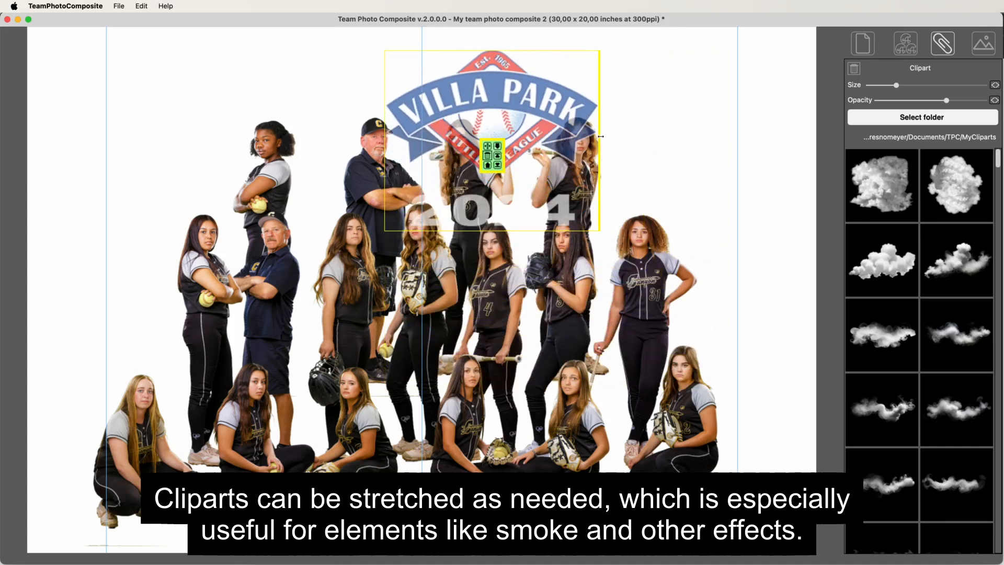
pyautogui.moveTo(618, 136); pyautogui.dragTo(595, 154)
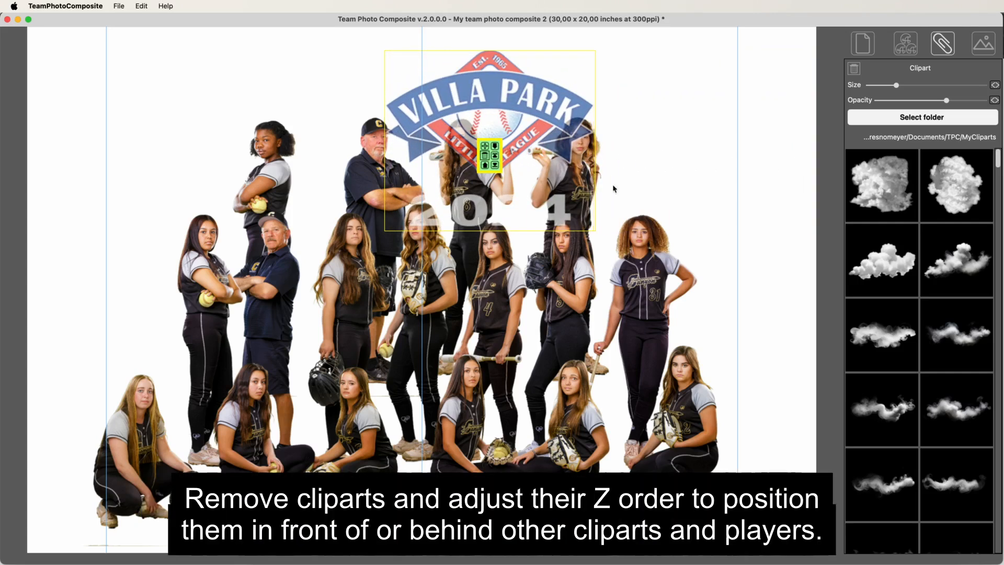
# Start removing the Villa Park logo from the composite and decline the removal
pyautogui.click(484, 156)
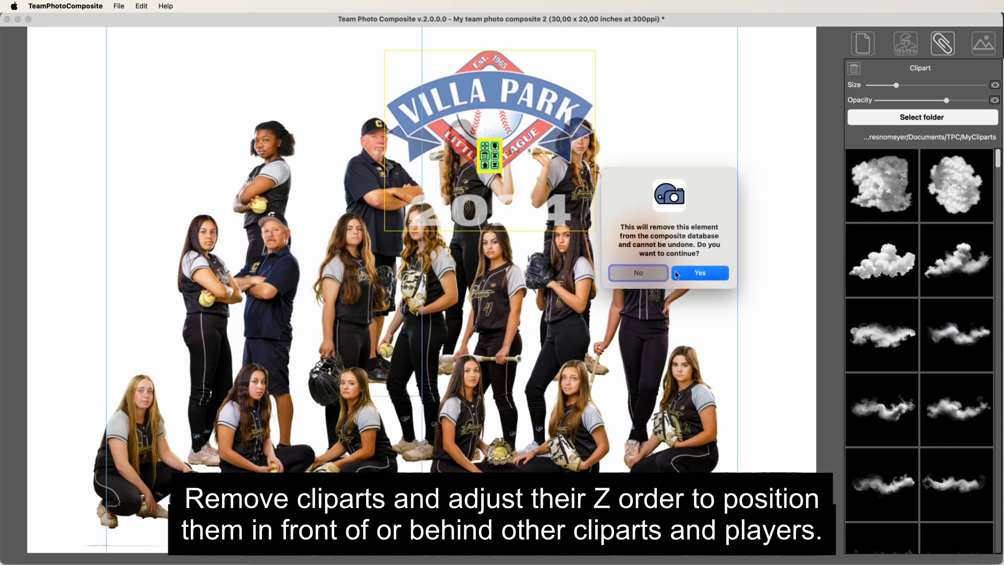
pyautogui.click(651, 277)
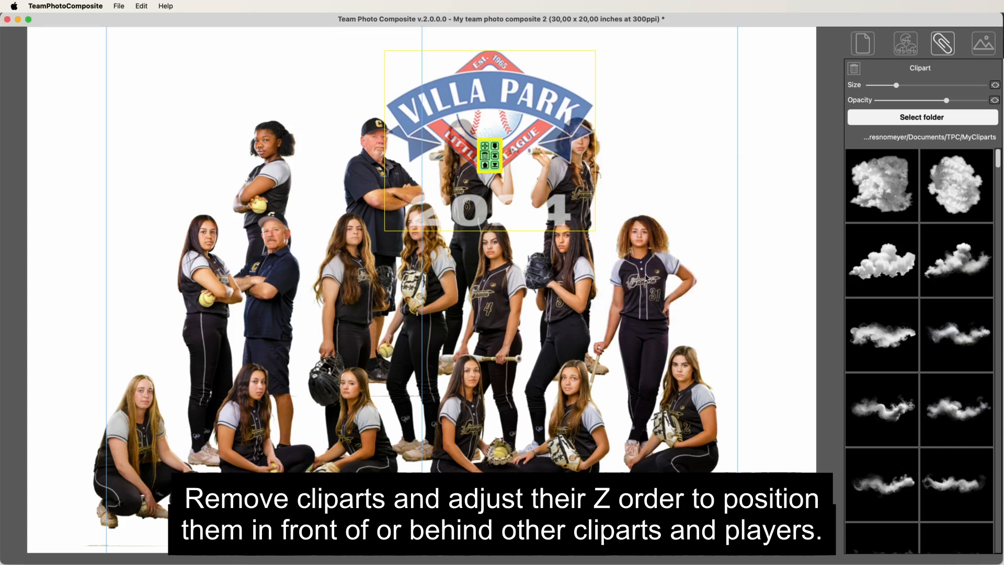
# Send the Villa Park logo behind all players and move it to the upper-right area of the composite
pyautogui.click(495, 167)
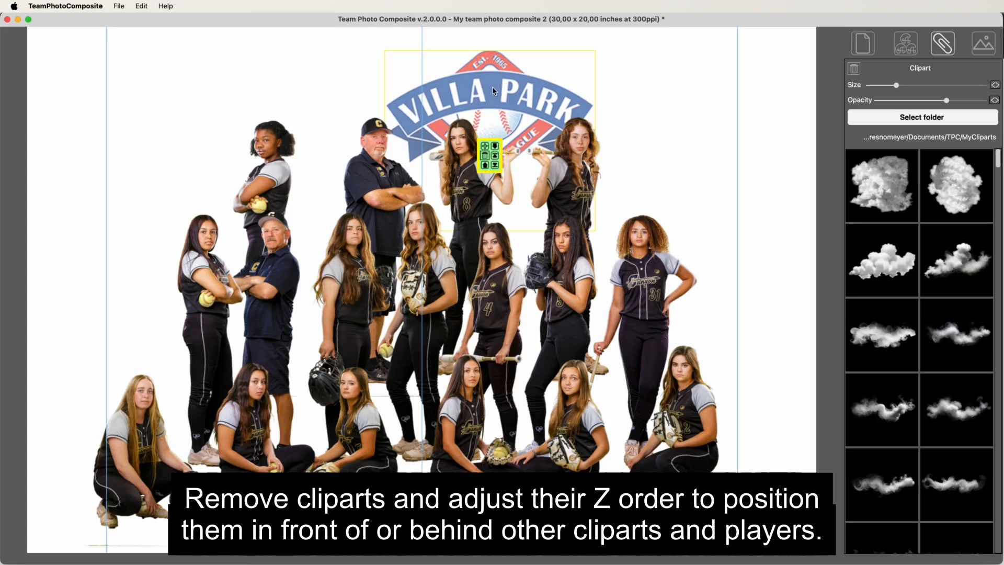
pyautogui.moveTo(486, 152); pyautogui.dragTo(677, 152)
# Apply the blue running track image with city towers and clouds as the composite's background
pyautogui.click(983, 43)
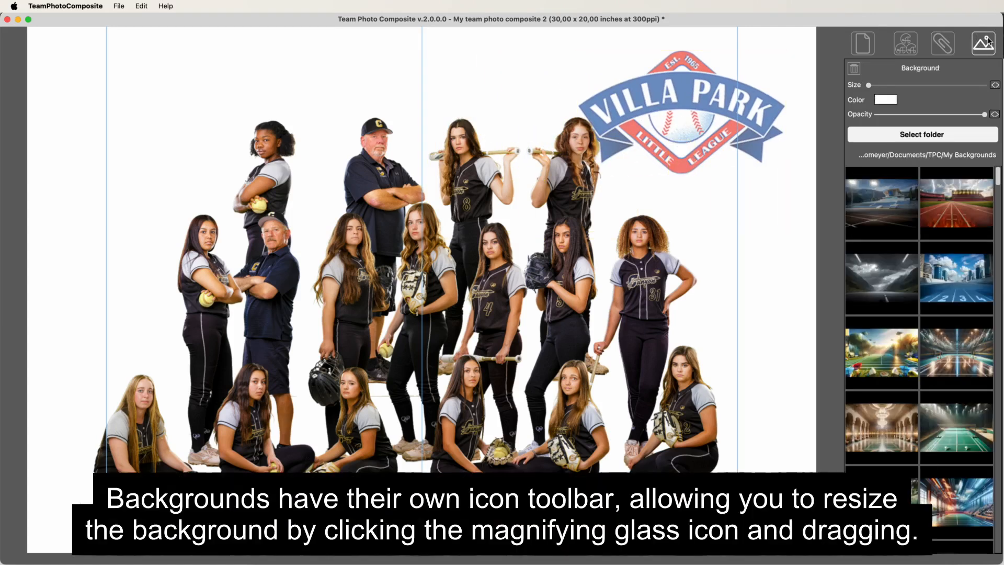
pyautogui.moveTo(957, 291); pyautogui.dragTo(542, 245)
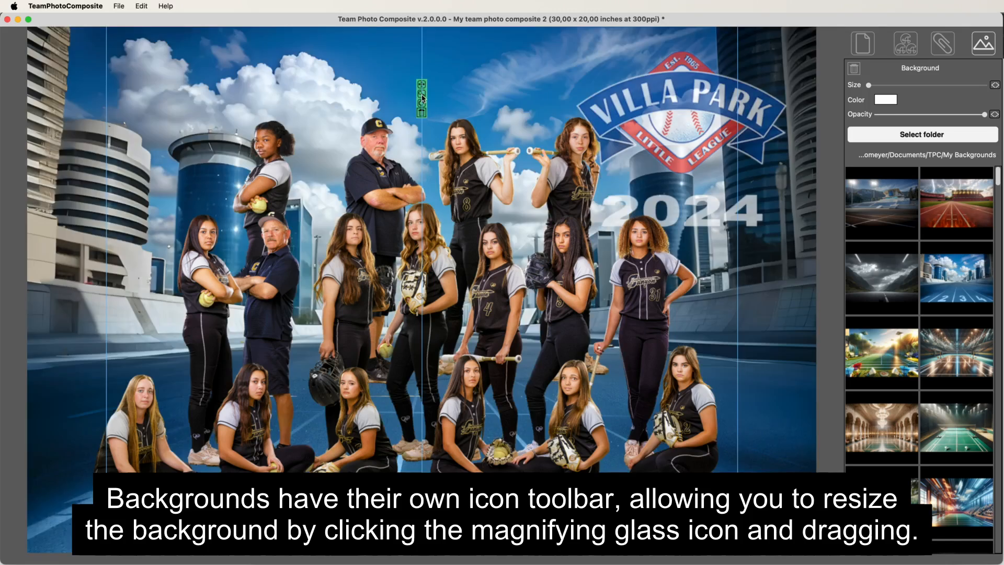
# Try enlarging and shifting the background image, then reset it and decline its removal
pyautogui.moveTo(424, 98)
pyautogui.mouseDown()
pyautogui.moveTo(615, 234)
pyautogui.moveTo(435, 114)
pyautogui.mouseUp()
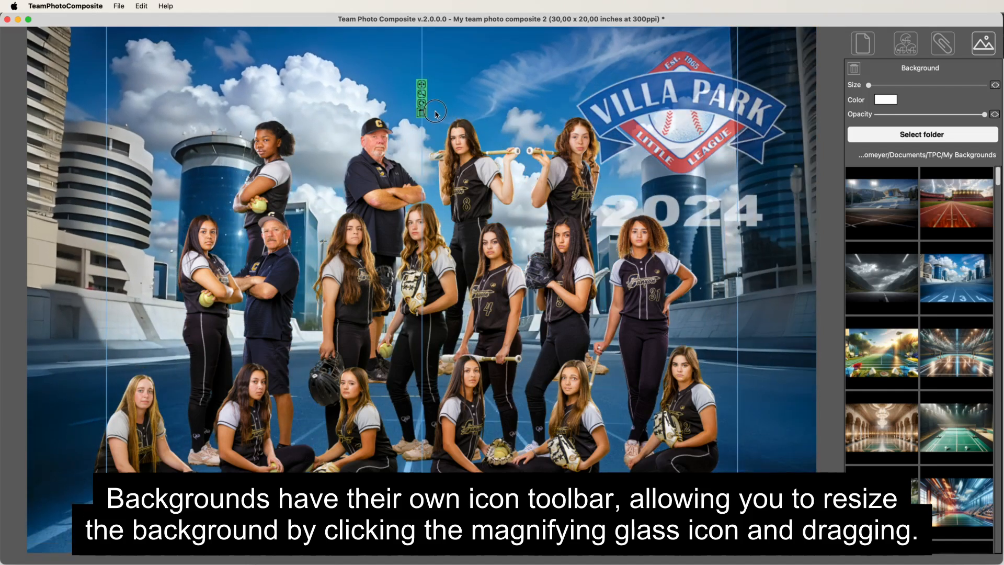
pyautogui.moveTo(870, 85)
pyautogui.mouseDown()
pyautogui.moveTo(906, 92)
pyautogui.moveTo(881, 93)
pyautogui.mouseUp()
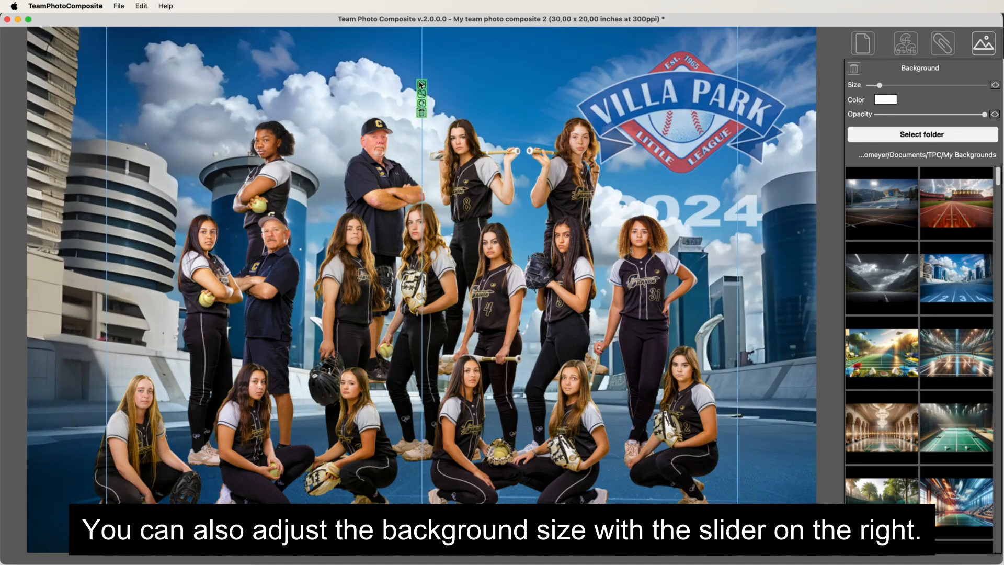
pyautogui.moveTo(422, 85); pyautogui.dragTo(368, 107)
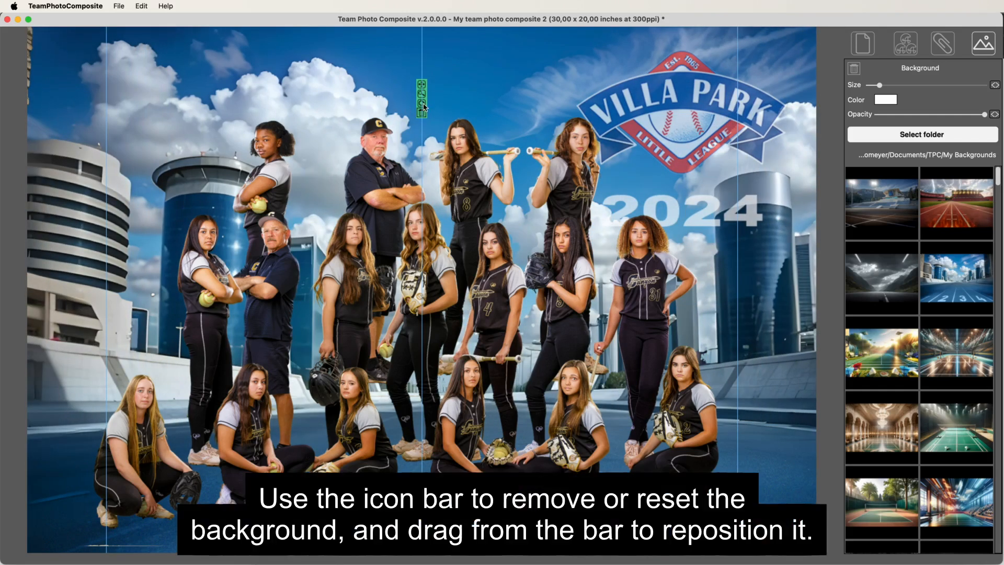
pyautogui.click(425, 108)
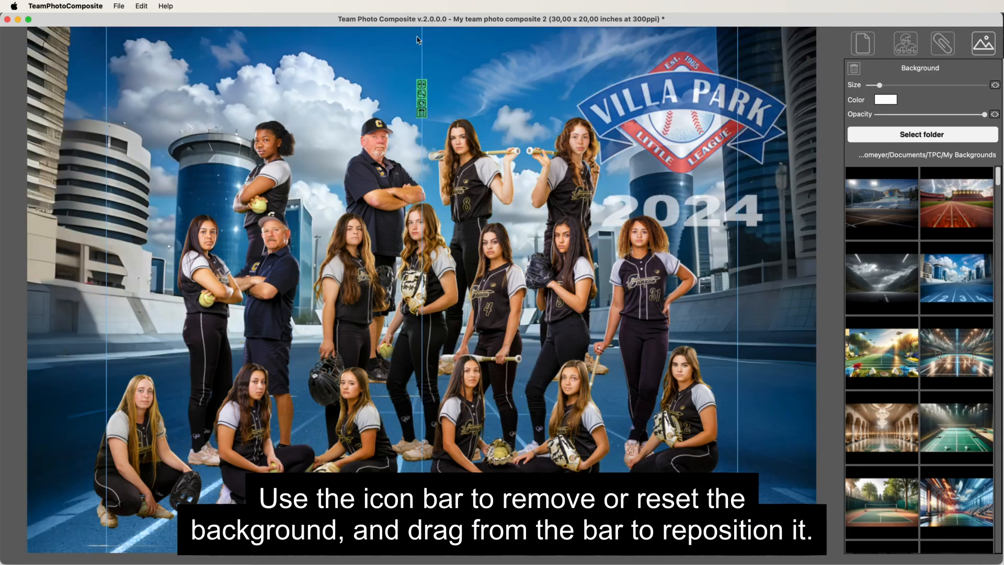
pyautogui.click(422, 113)
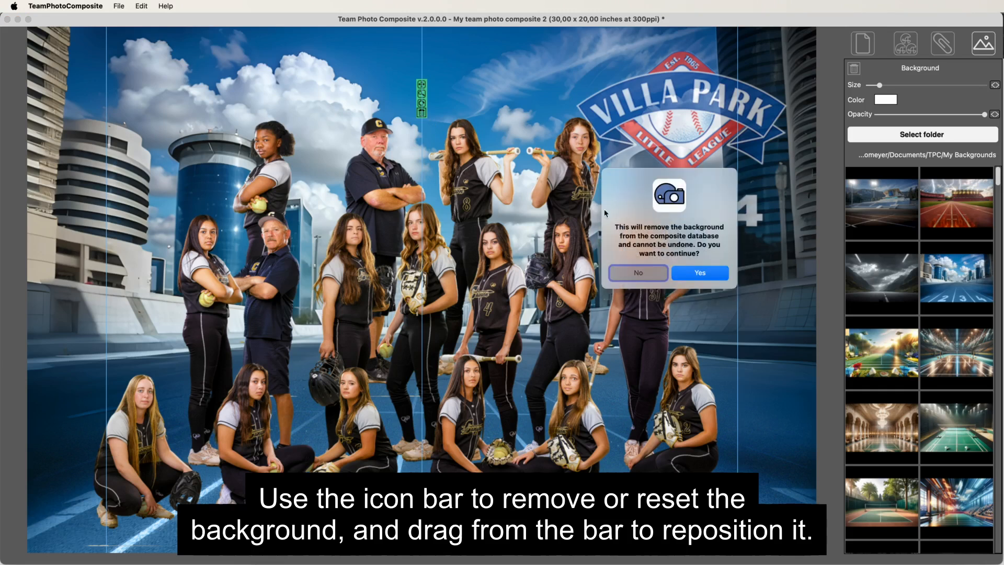
pyautogui.click(629, 279)
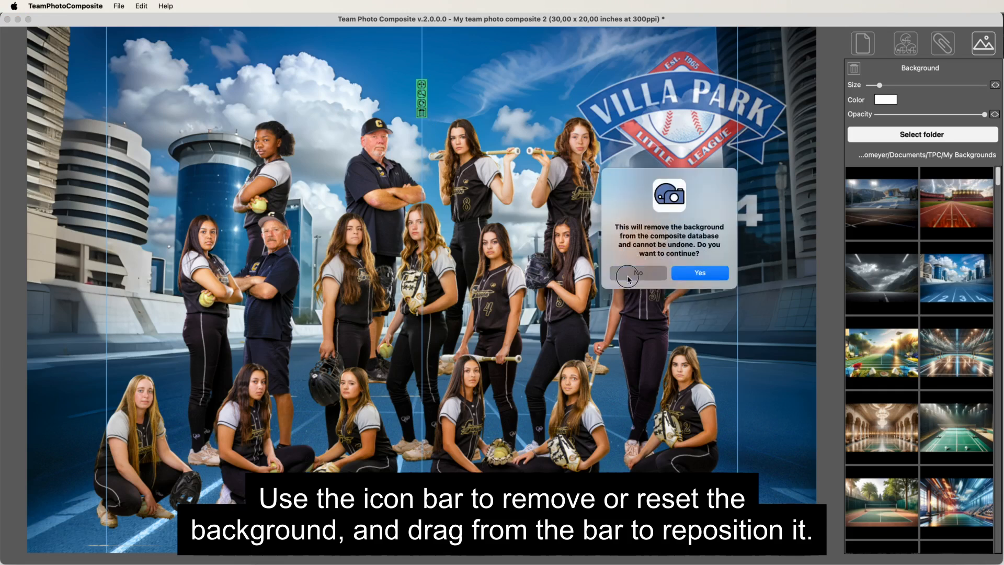
# Set the background color to 50% gray and try adjusting the background image's opacity
pyautogui.moveTo(985, 114)
pyautogui.mouseDown()
pyautogui.moveTo(914, 116)
pyautogui.moveTo(986, 117)
pyautogui.mouseUp()
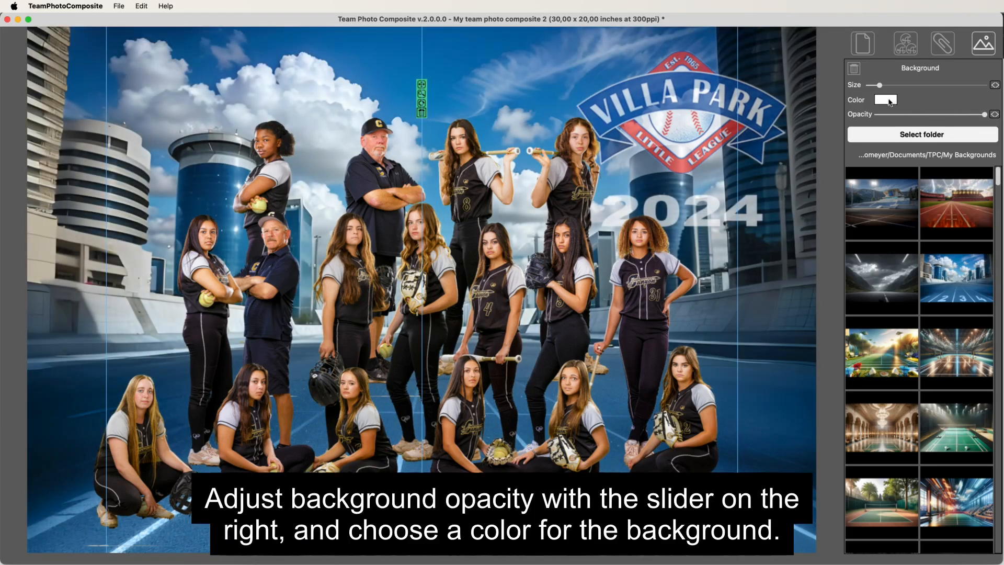
pyautogui.click(885, 103)
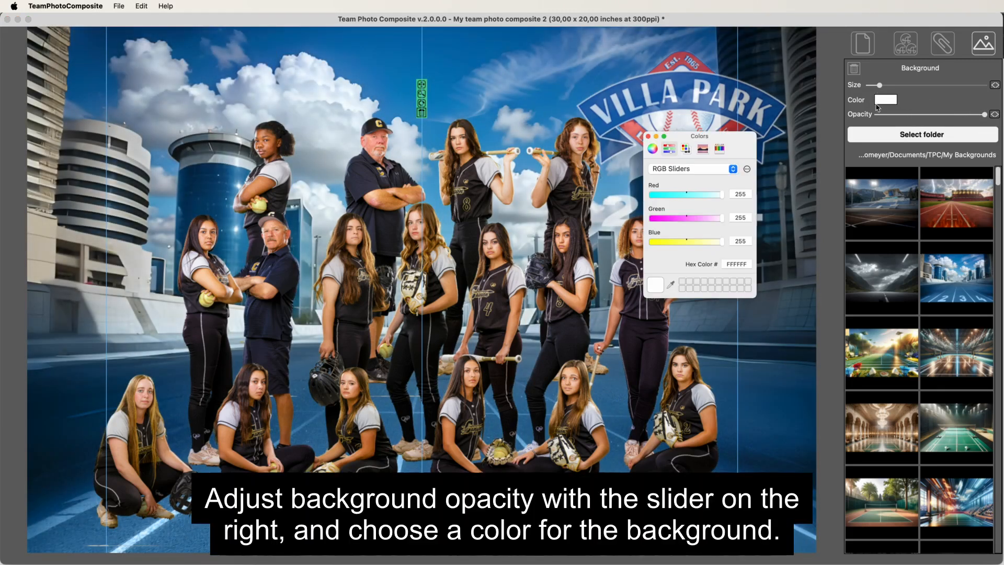
pyautogui.click(669, 168)
pyautogui.click(670, 160)
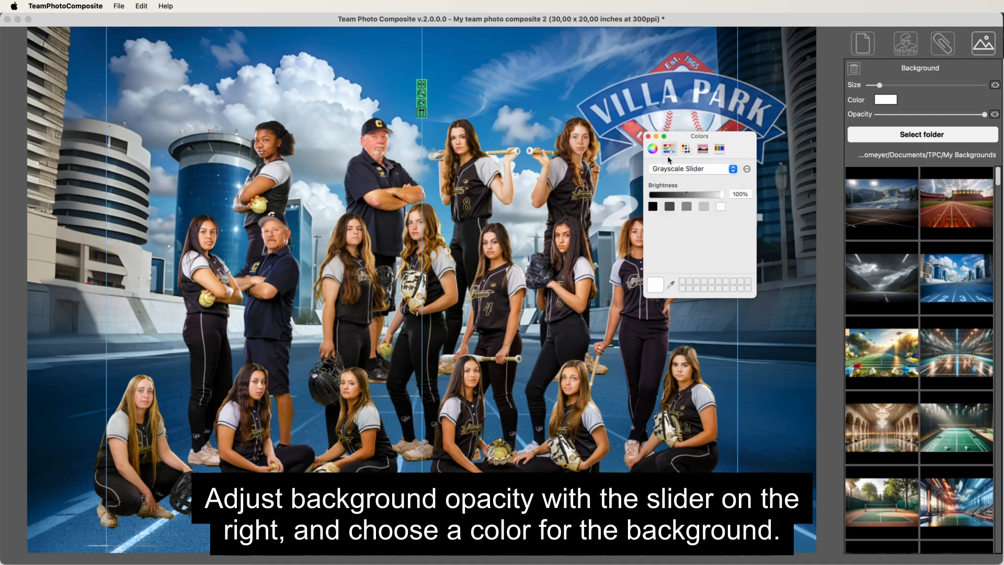
pyautogui.click(687, 207)
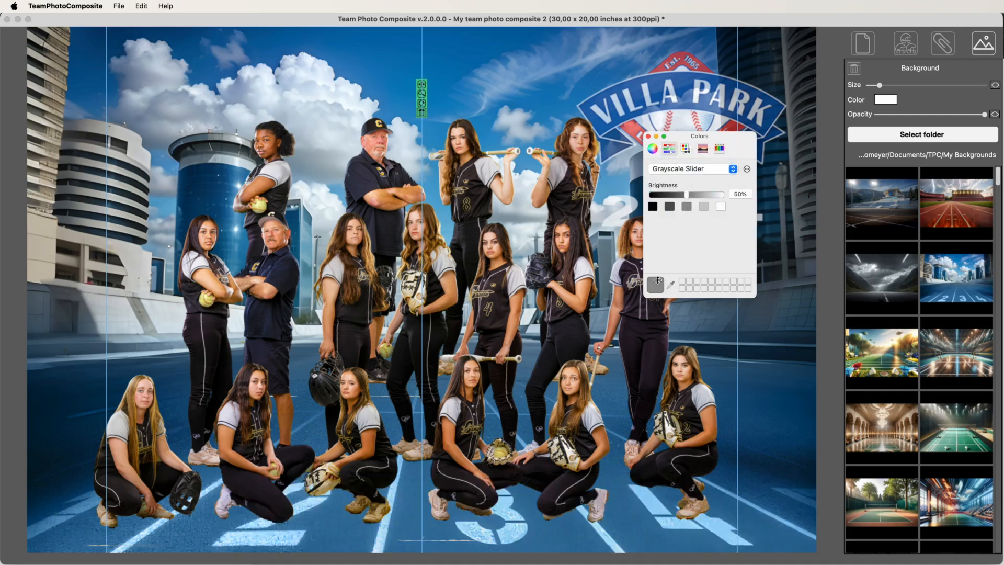
pyautogui.click(648, 136)
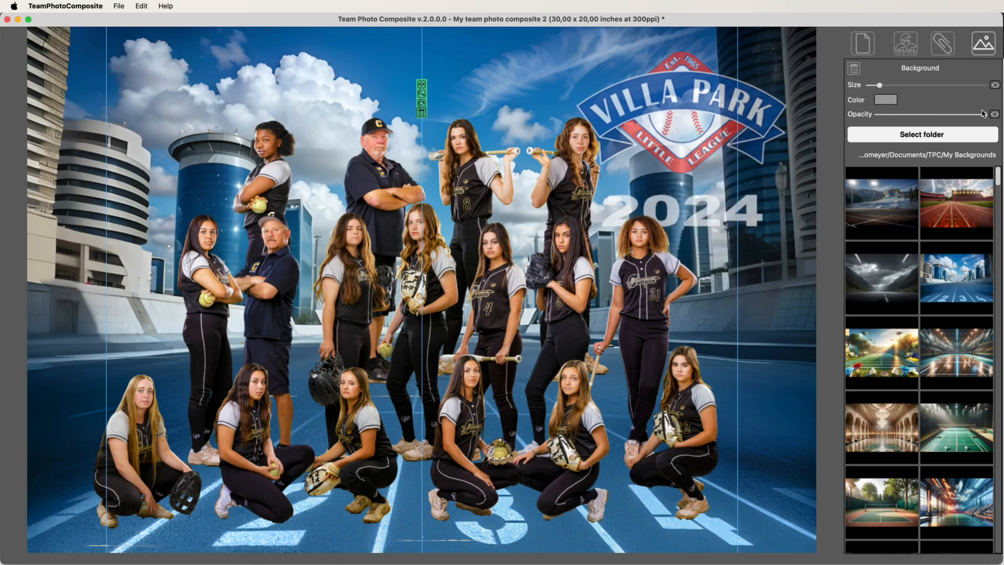
pyautogui.moveTo(986, 120)
pyautogui.mouseDown()
pyautogui.moveTo(864, 119)
pyautogui.moveTo(986, 117)
pyautogui.mouseUp()
# Change the background color to pale yellow (FFFF92) and slightly lower the background image's opacity to blend it in
pyautogui.click(886, 99)
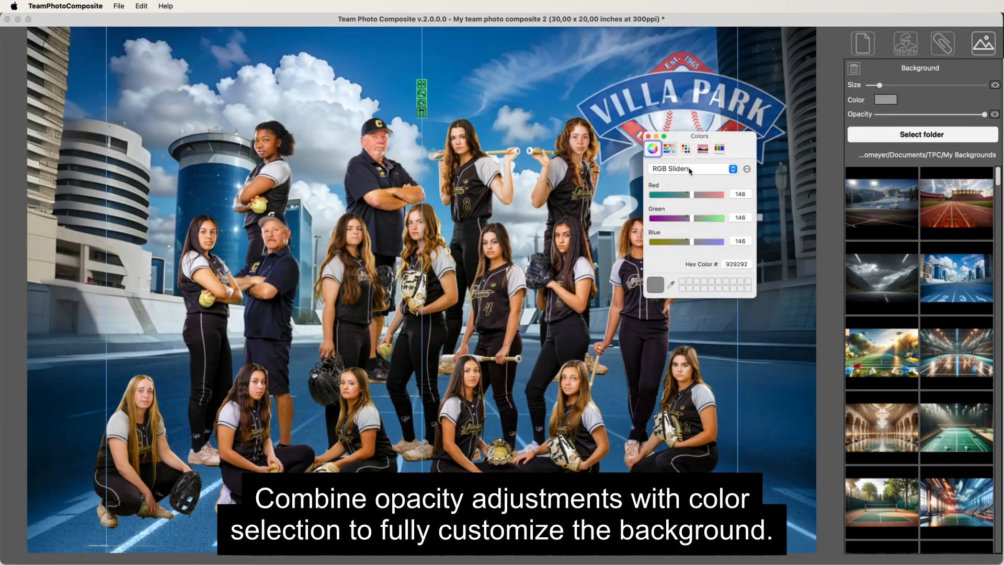
pyautogui.moveTo(695, 196); pyautogui.dragTo(731, 199)
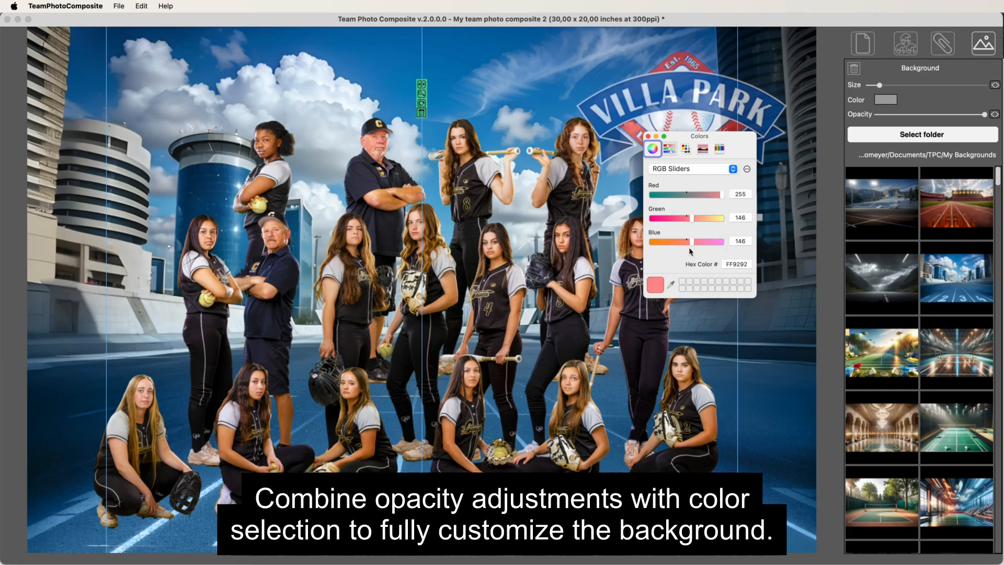
pyautogui.moveTo(694, 219); pyautogui.dragTo(728, 223)
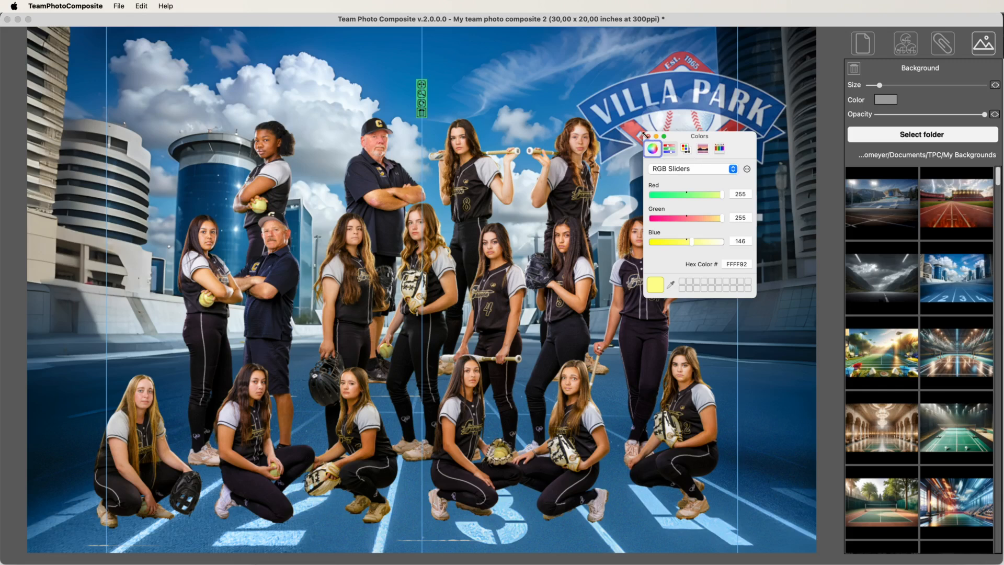
pyautogui.click(648, 136)
pyautogui.moveTo(987, 116); pyautogui.dragTo(966, 131)
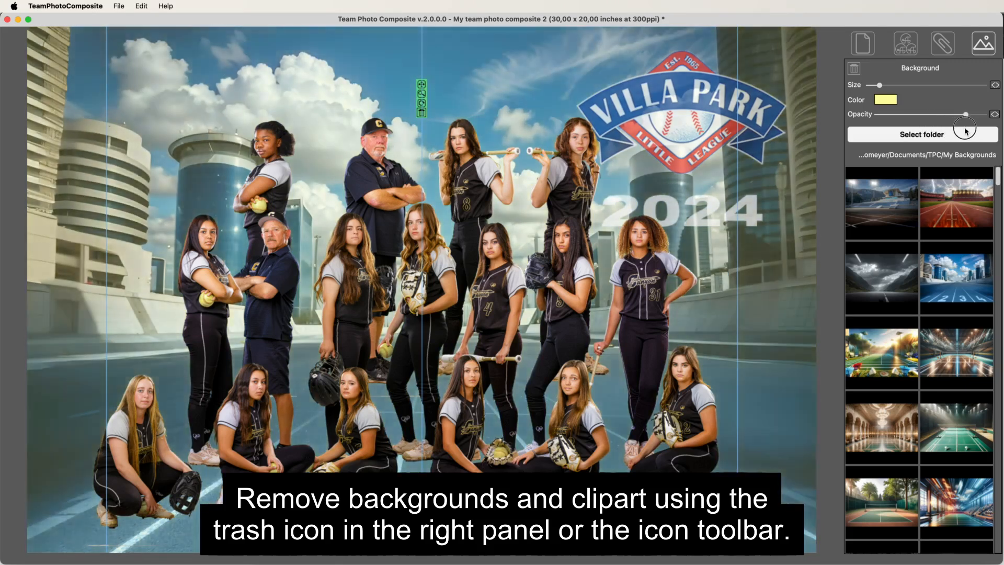
# Remove the Villa Park logo clipart from the composite and accept the removal
pyautogui.click(906, 44)
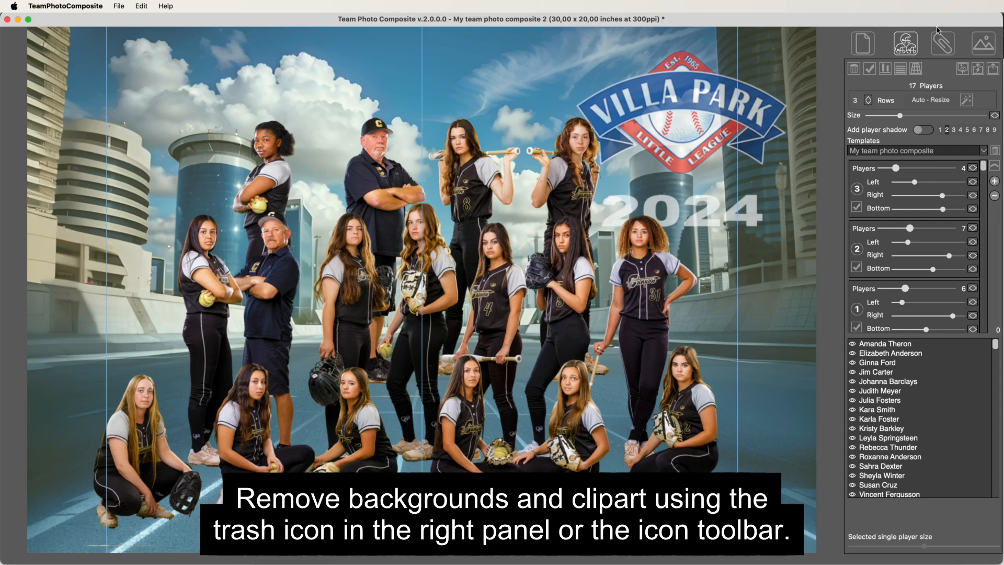
pyautogui.click(670, 128)
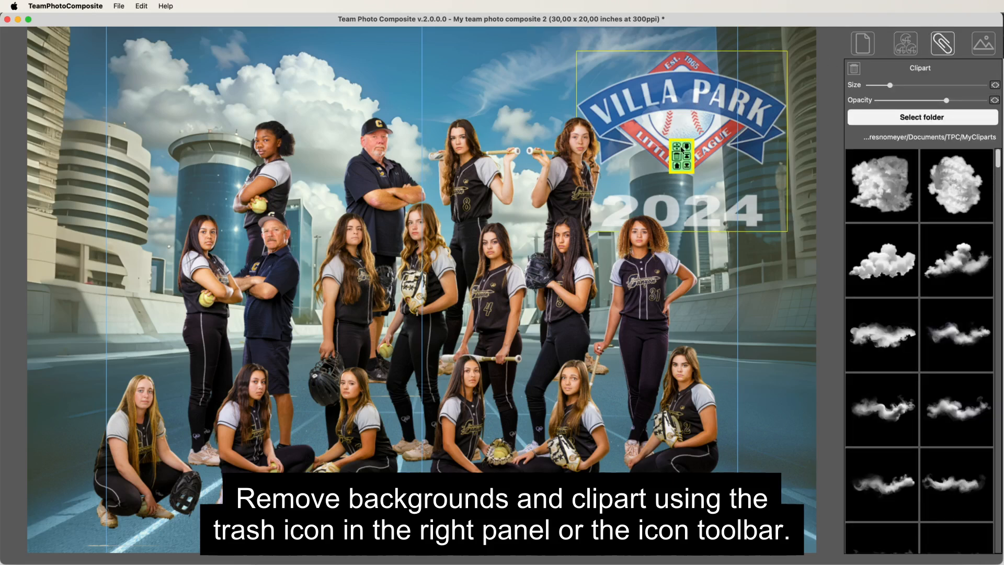
pyautogui.click(676, 156)
pyautogui.click(699, 273)
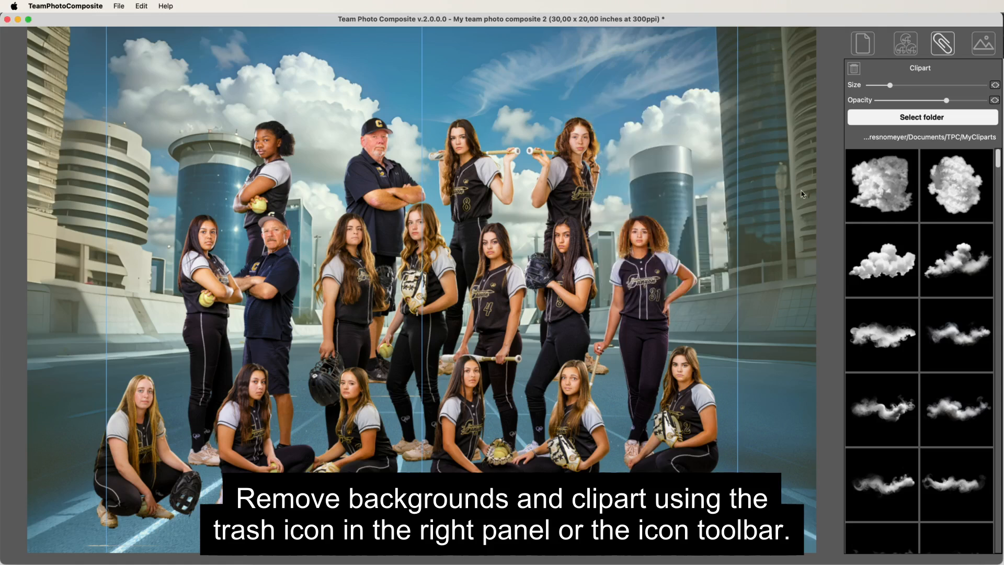
# Remove the running track background image from the composite and accept the removal
pyautogui.click(983, 50)
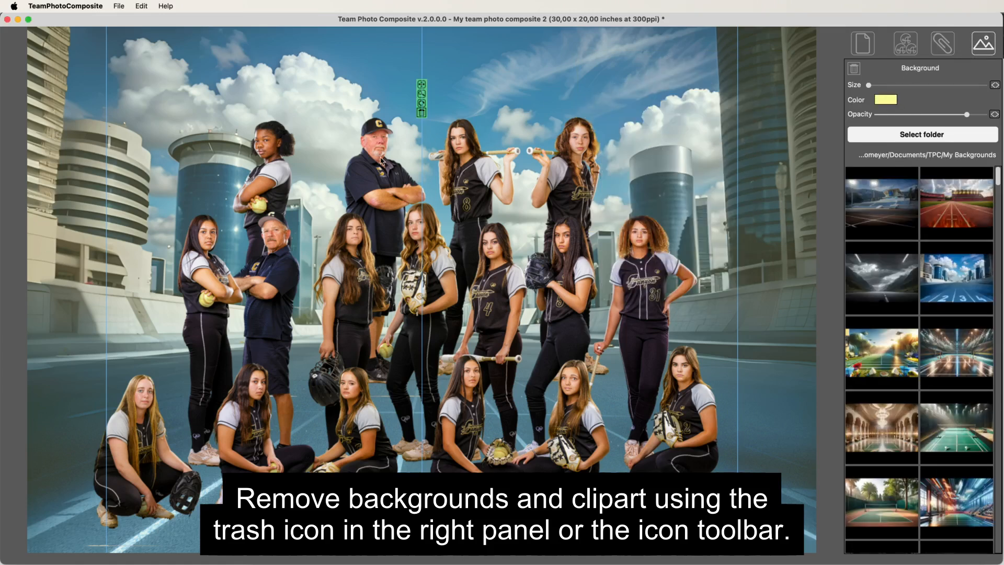
pyautogui.click(422, 112)
pyautogui.click(700, 274)
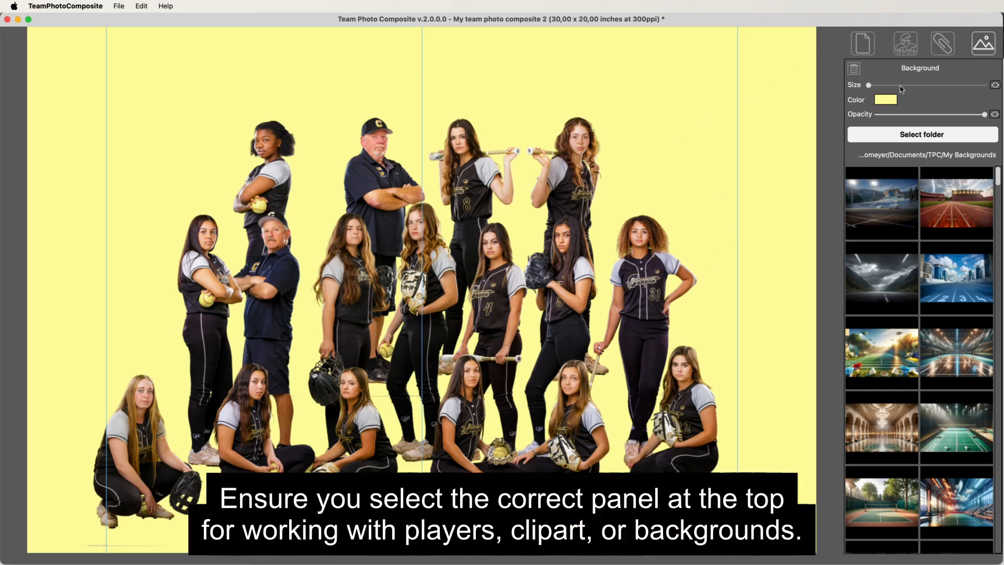
# Set the composite's background color to white using the grayscale swatches
pyautogui.click(882, 102)
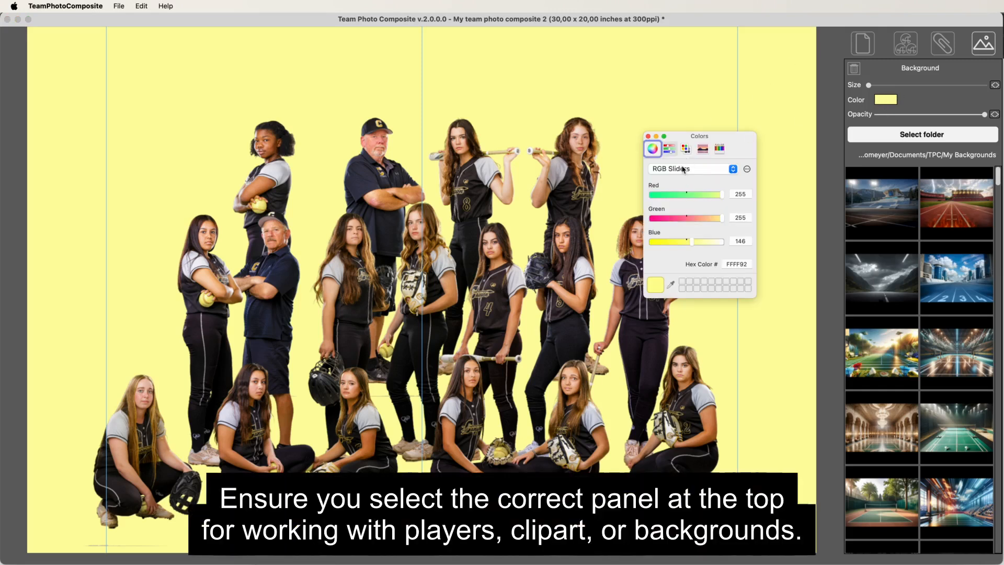
pyautogui.click(679, 170)
pyautogui.click(680, 151)
pyautogui.click(721, 207)
pyautogui.click(648, 137)
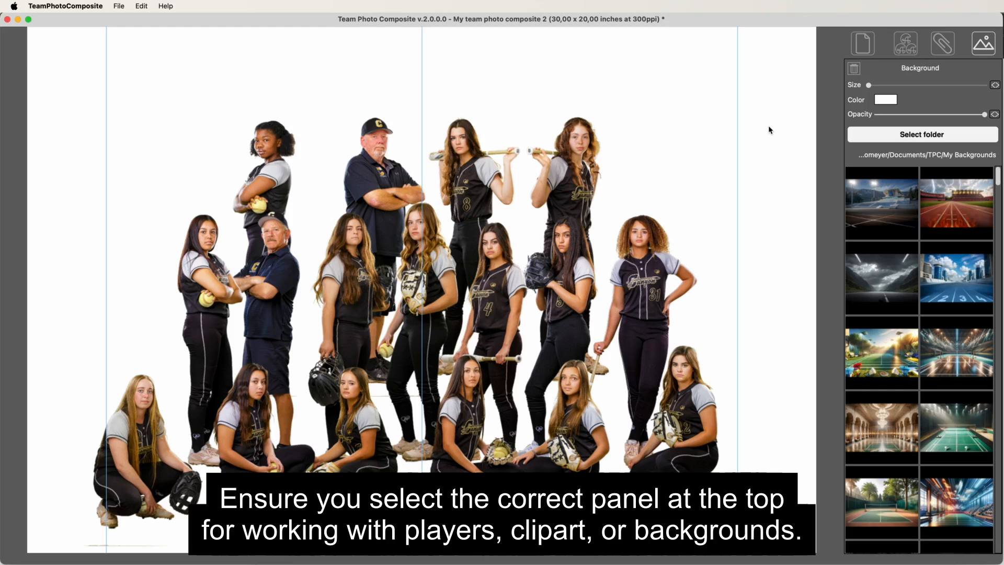